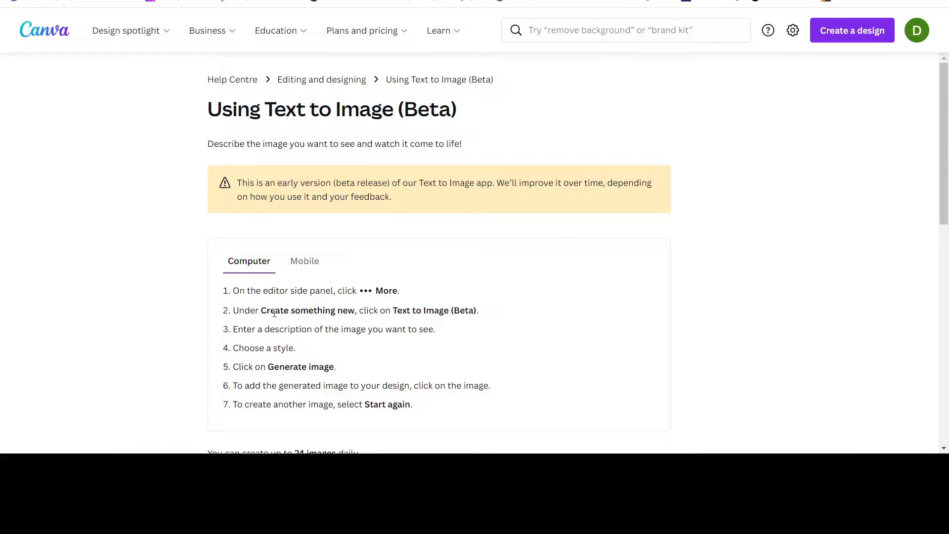
- Examine the mobile instructions and daily image limit in the Text to Image help article
left_click(303, 260)
scroll(499, 297, "down", 1)
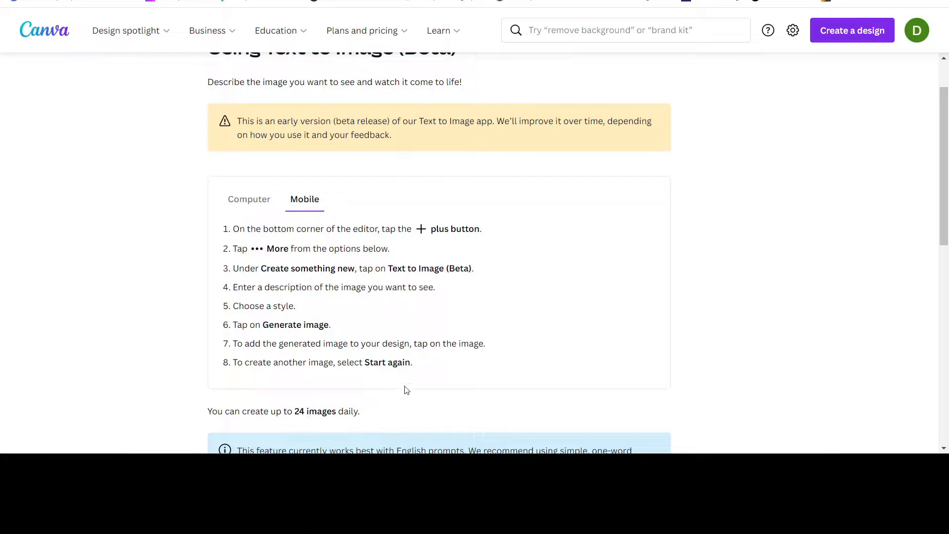
scroll(409, 386, "down", 1)
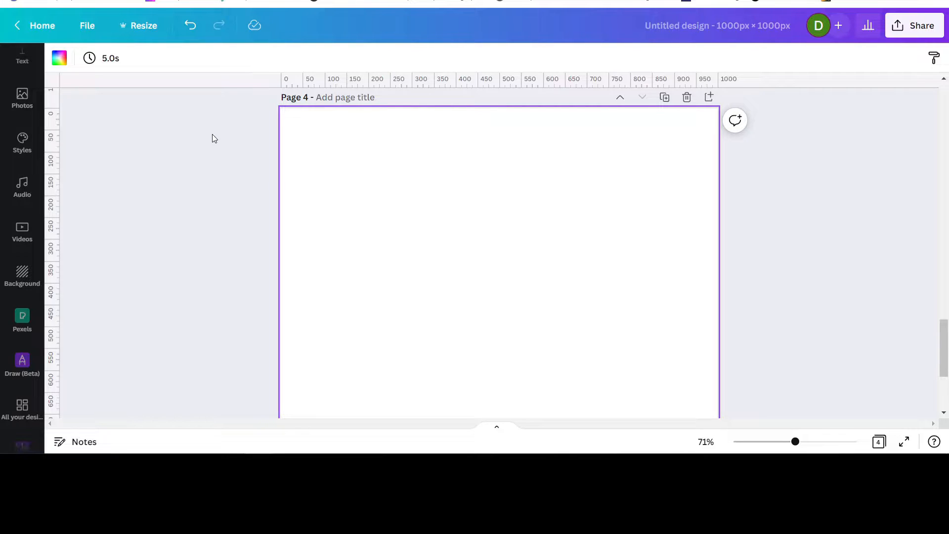
- Create a new blank design with a custom size of 1000 × 1000 px
left_click(49, 29)
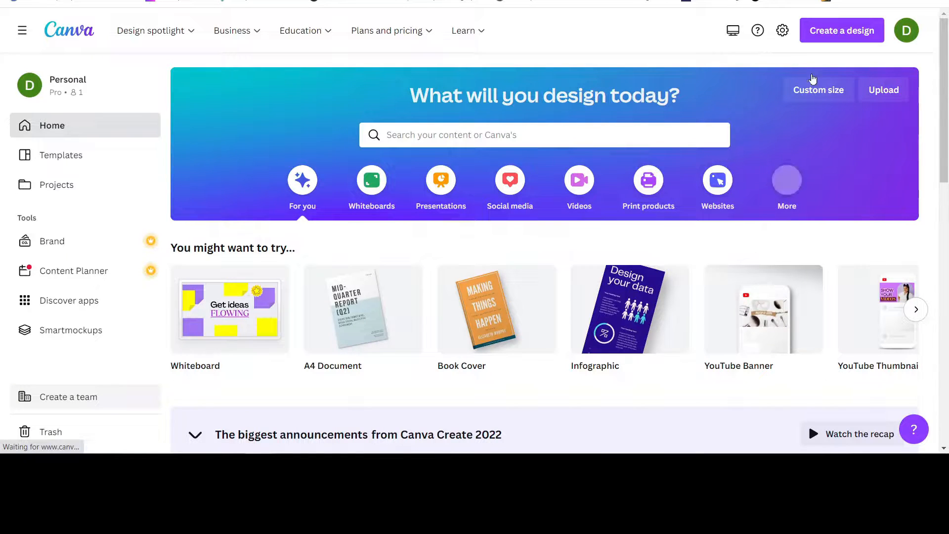
left_click(833, 32)
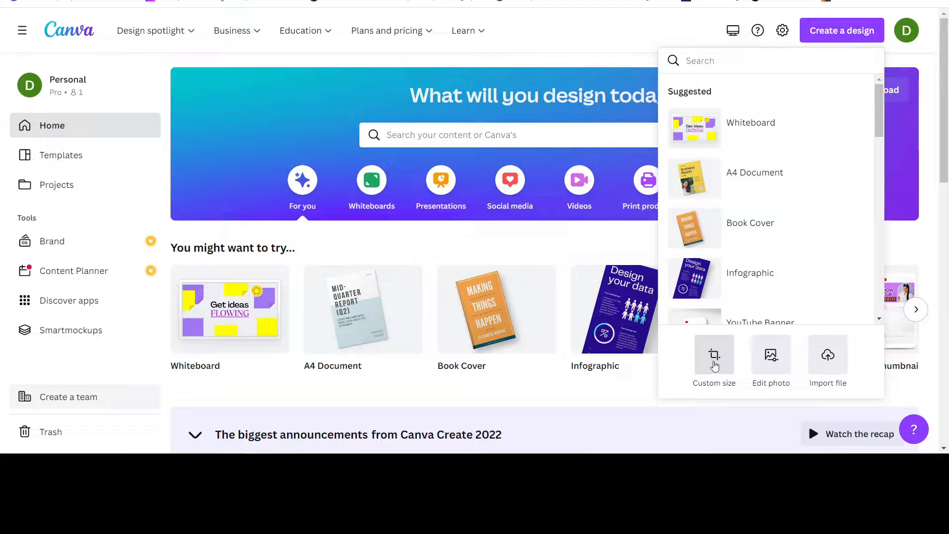
left_click(716, 358)
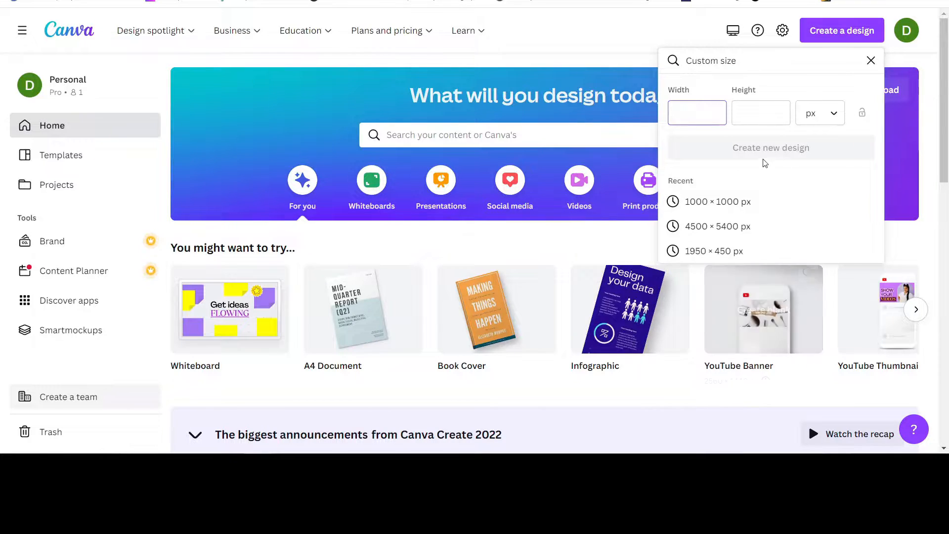
type("1000")
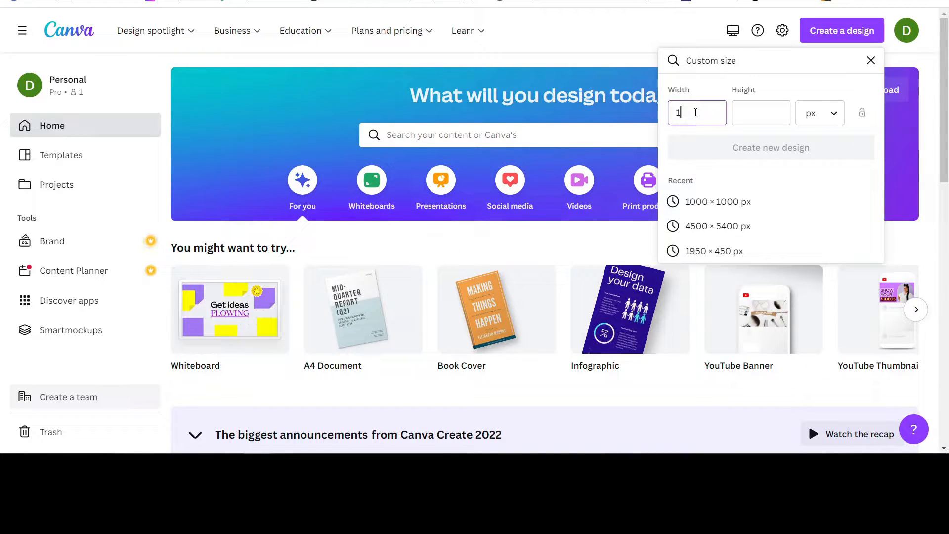
left_click(750, 118)
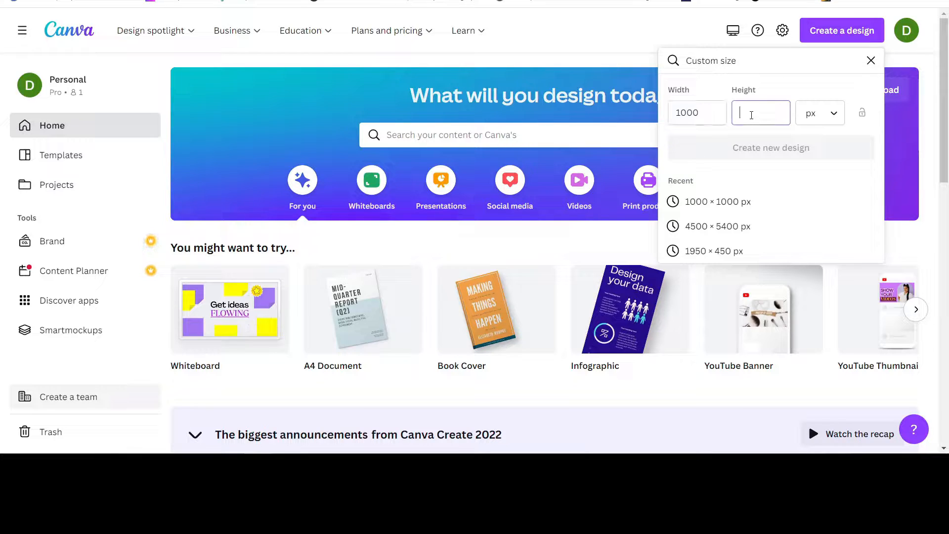
type("1000")
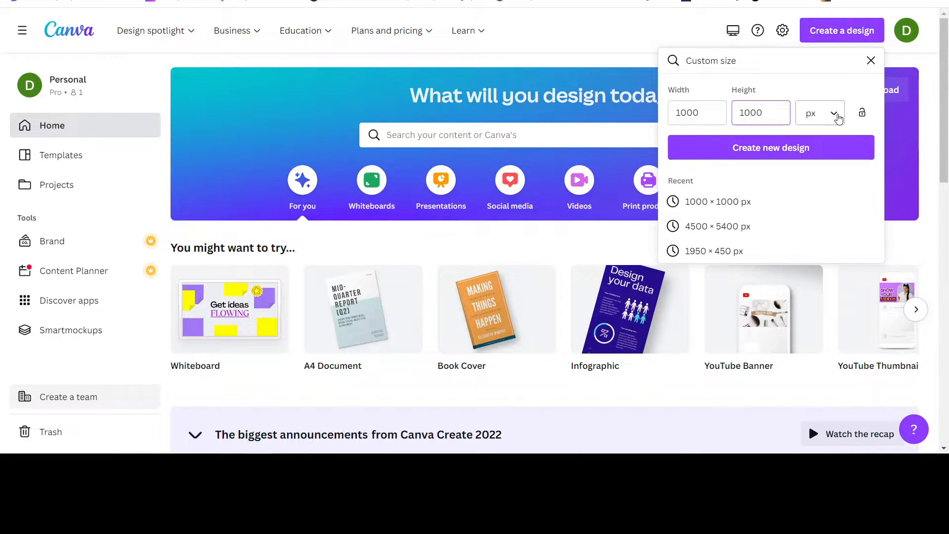
left_click(836, 117)
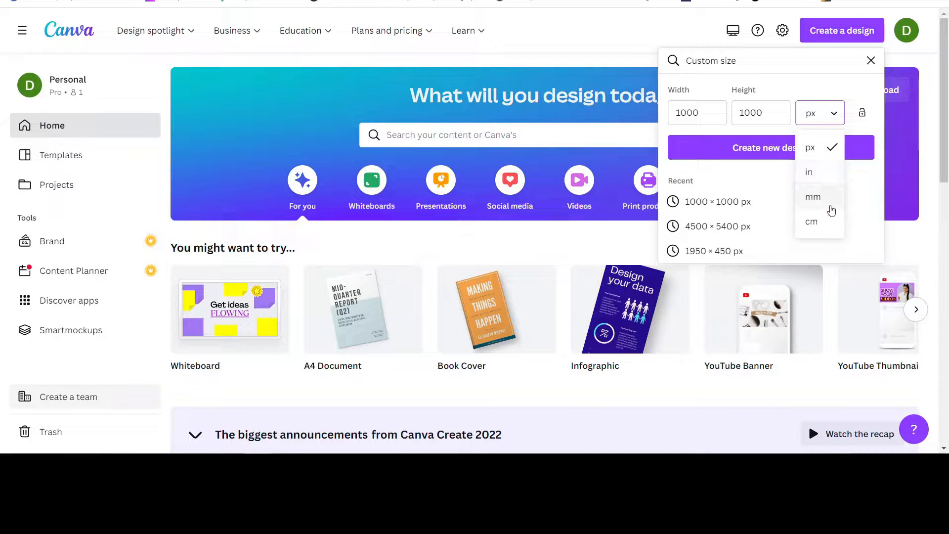
left_click(833, 115)
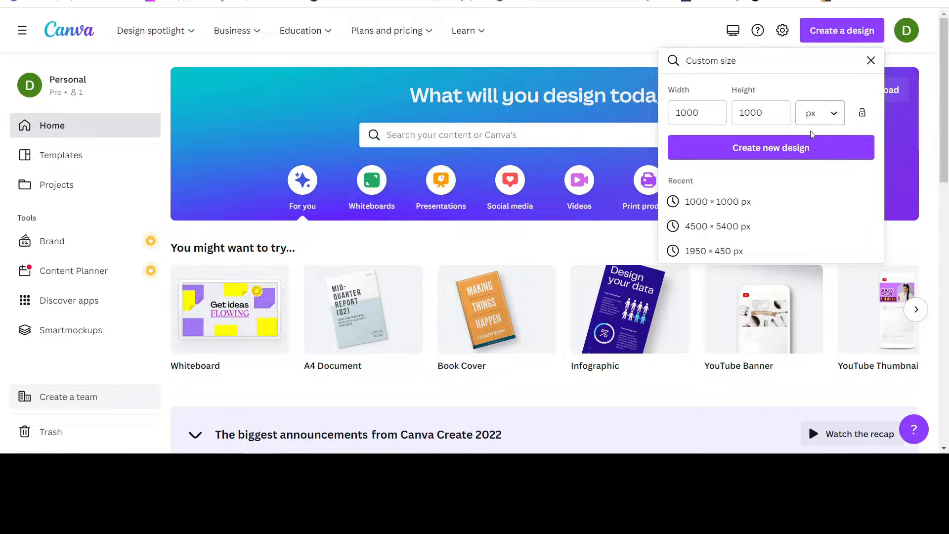
left_click(771, 151)
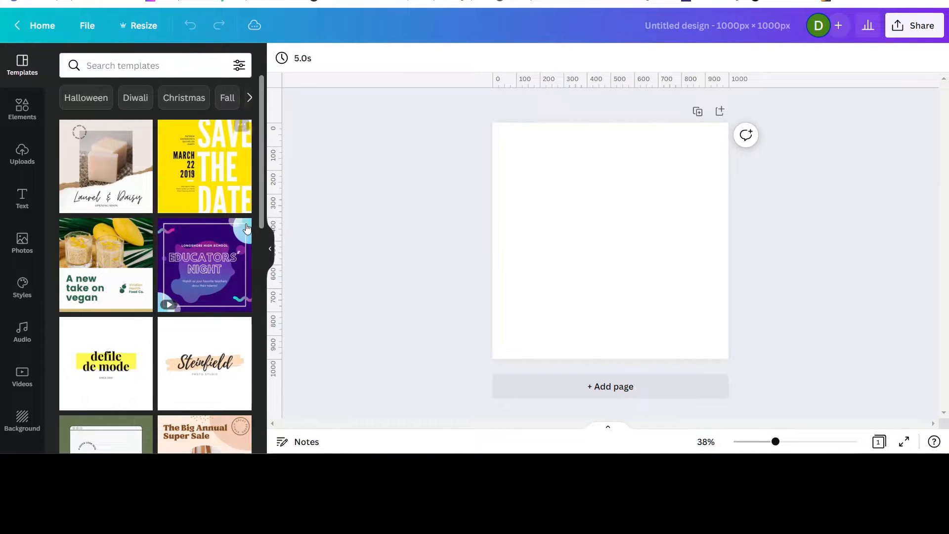
- Open the Text to Image (Beta) app from the additional Canva apps
left_click(271, 251)
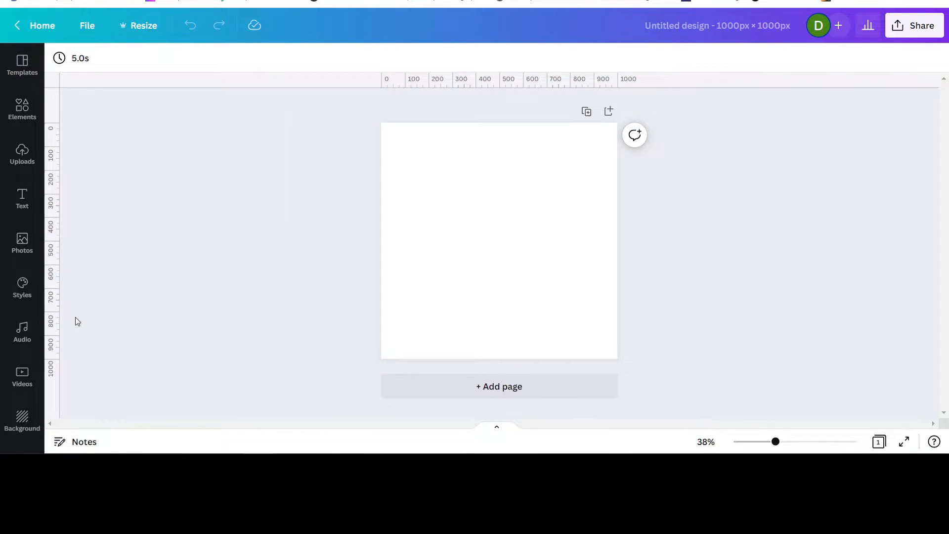
scroll(32, 247, "down", 5)
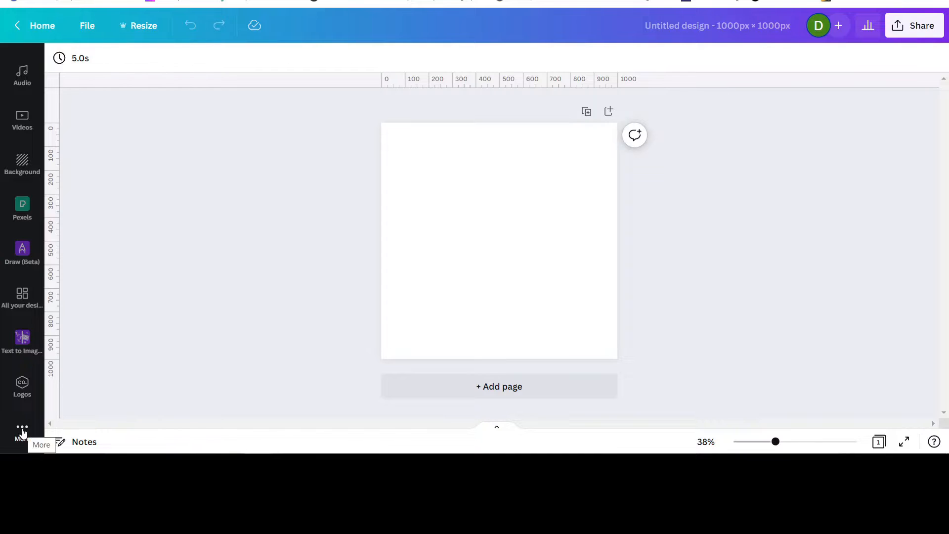
left_click(21, 433)
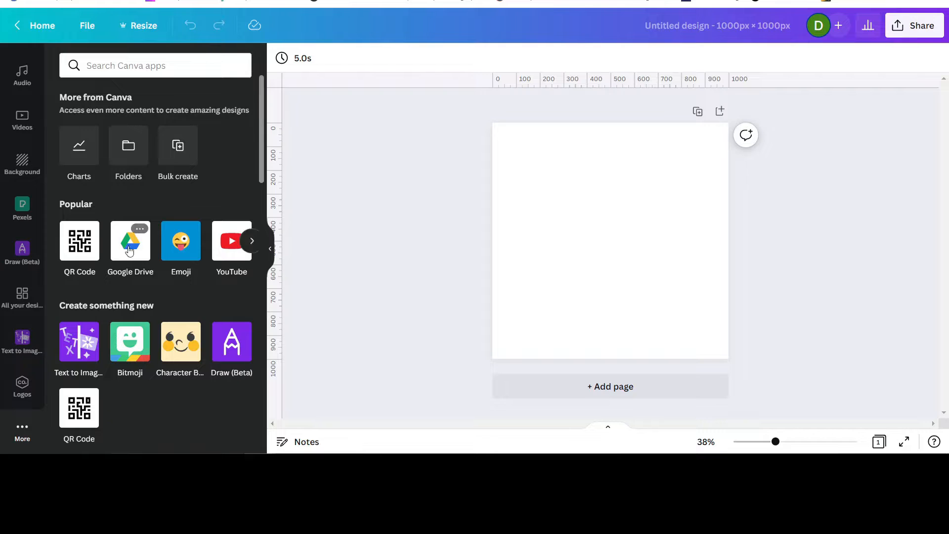
left_click(73, 346)
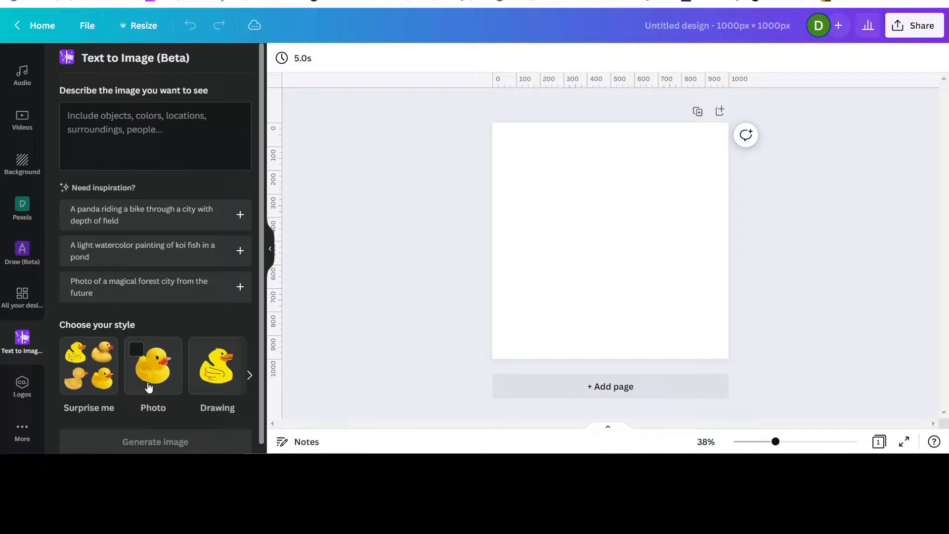
- Generate Photo-style images from the description "a dragon in an epic battle at sunset in a beautiful futuristic landscape"
left_click(250, 379)
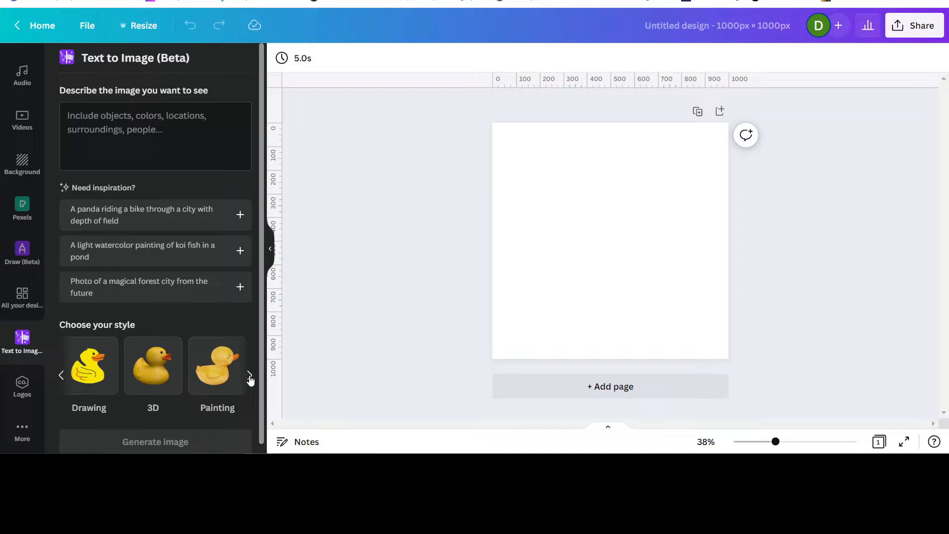
left_click(250, 379)
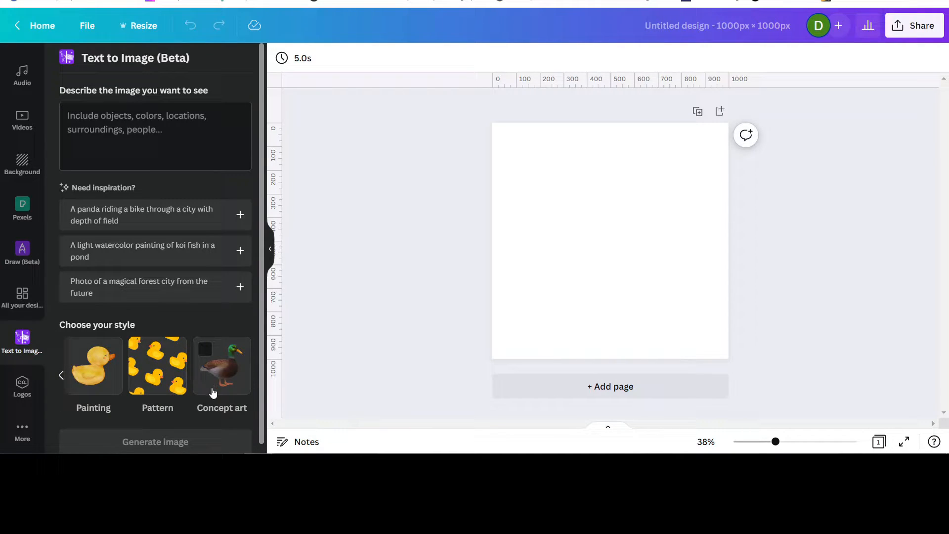
left_click(61, 378)
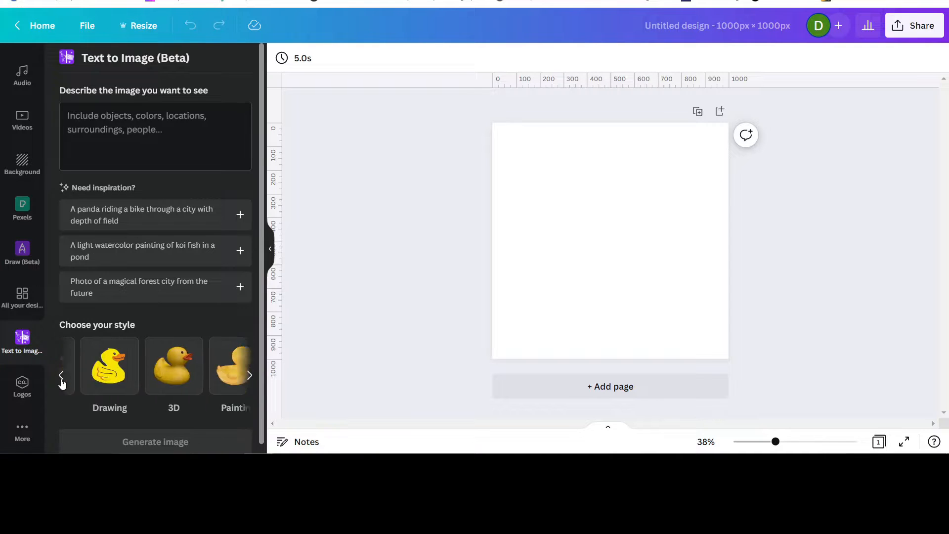
left_click(60, 378)
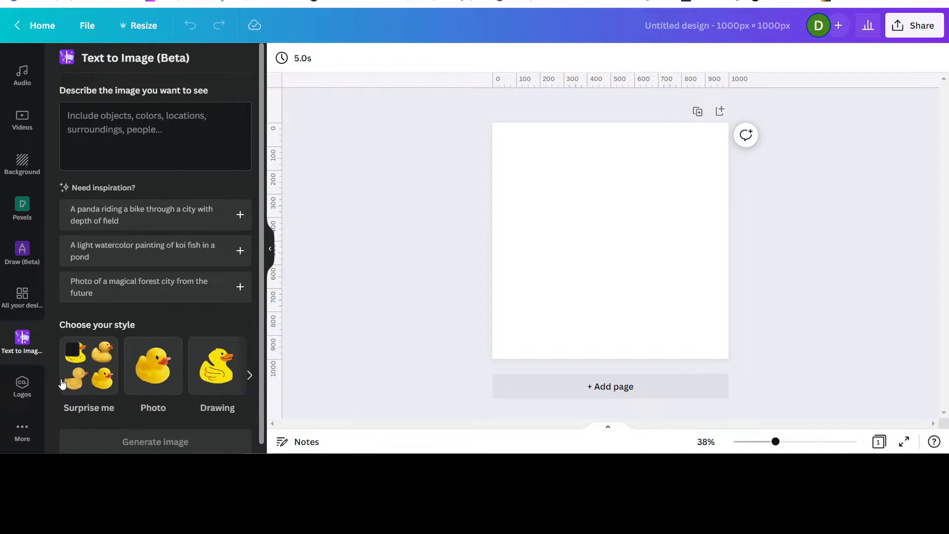
left_click(140, 140)
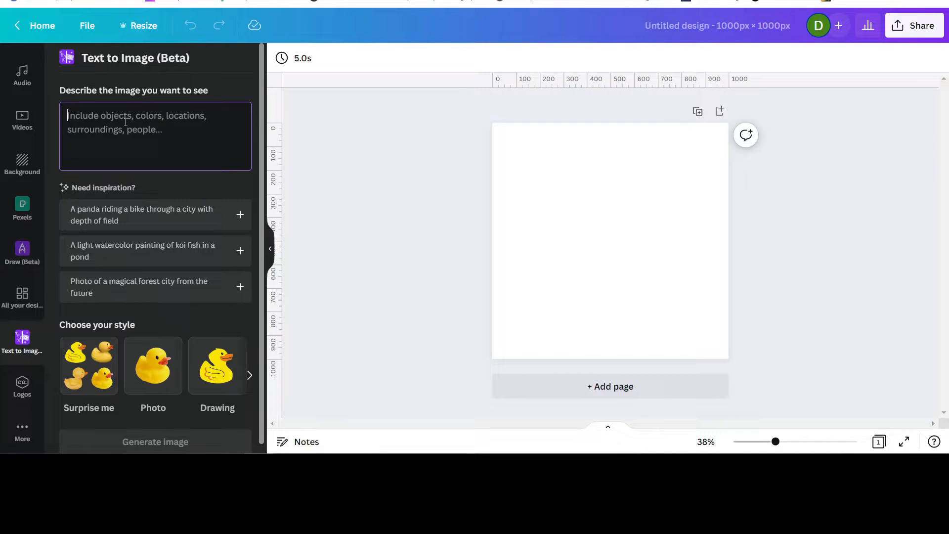
type("a dragon in an epic battle at sunset in a beautiful futuristic landscape")
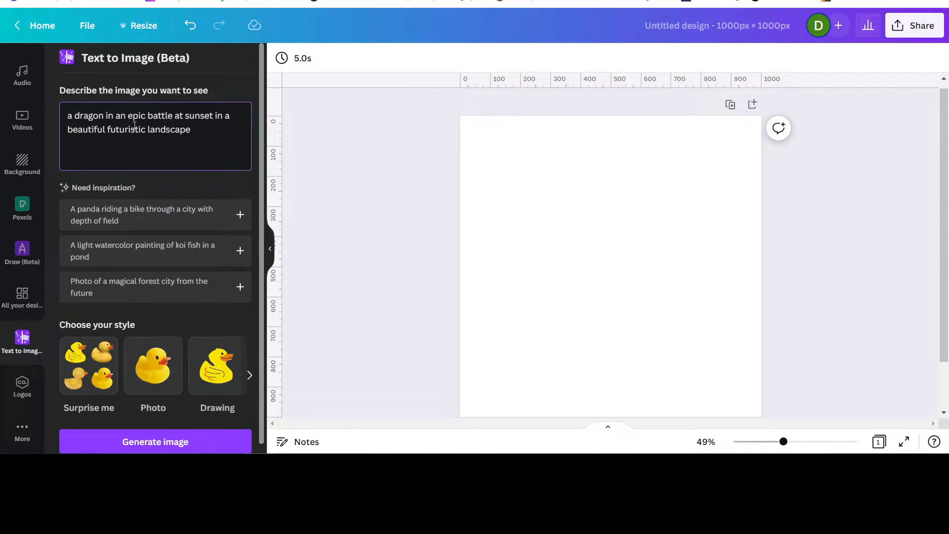
left_click(139, 351)
left_click(140, 446)
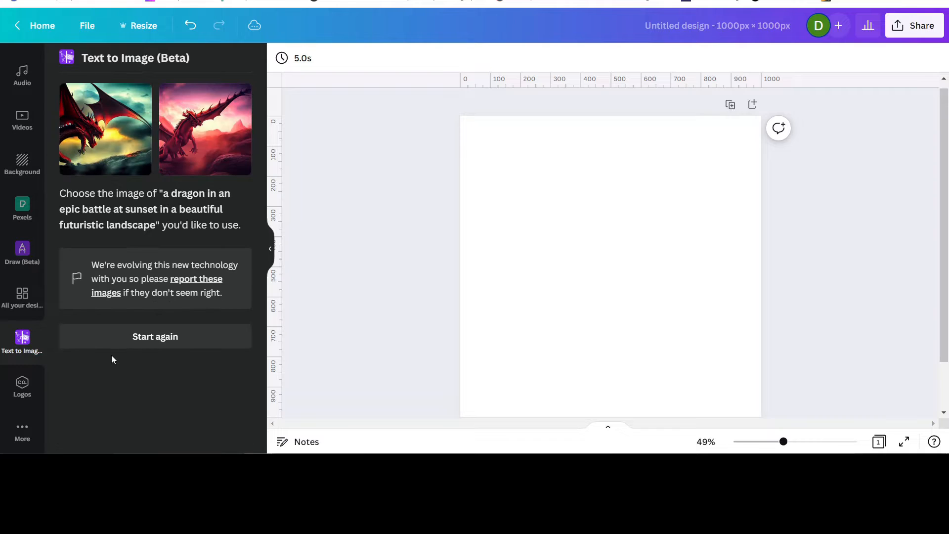
- Place the first generated dragon image in the page's top-left corner and size it to about 380 px square
left_click(109, 143)
left_click_drag(648, 309, 582, 244)
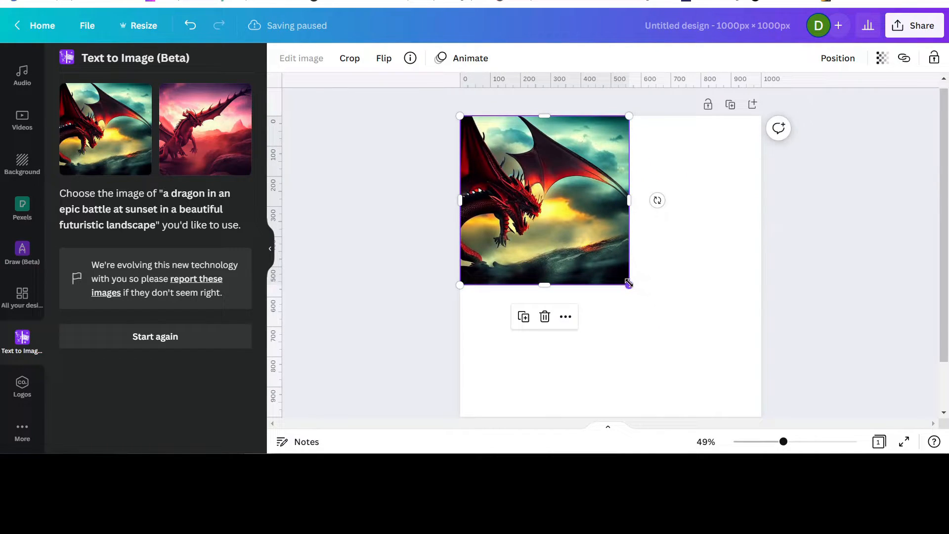
left_click_drag(628, 285, 770, 400)
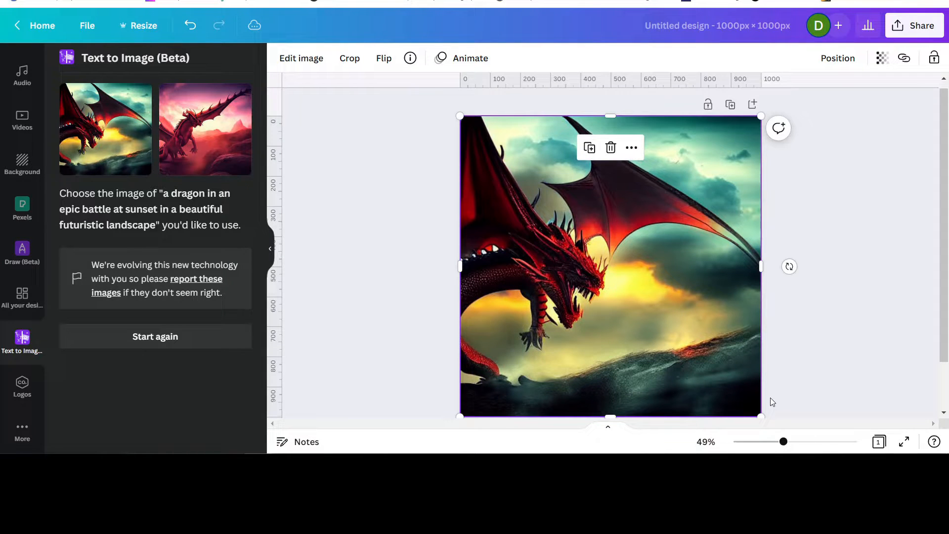
left_click_drag(759, 411, 550, 246)
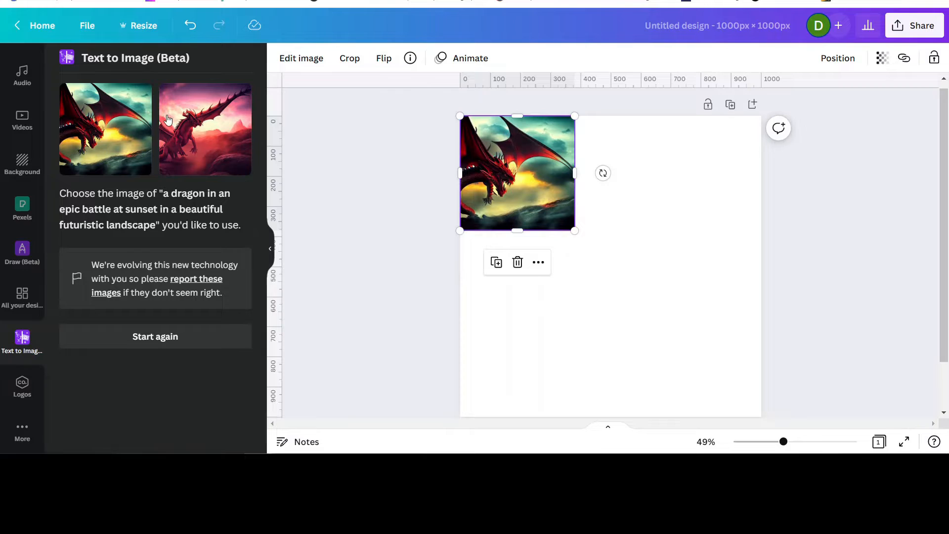
- Add the pink-sky dragon image in the page's top-right corner, enlarge it over most of the page and shrink it again
left_click(176, 123)
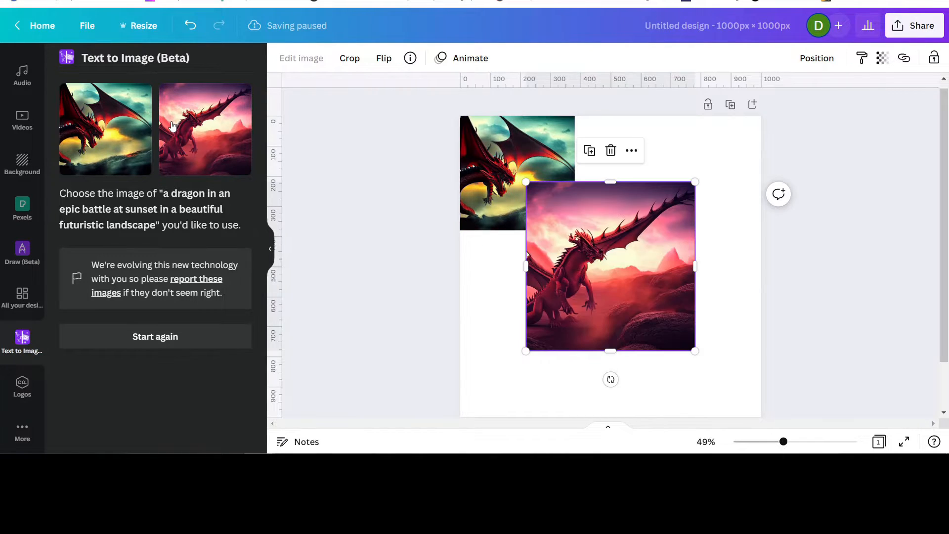
left_click_drag(621, 288, 684, 222)
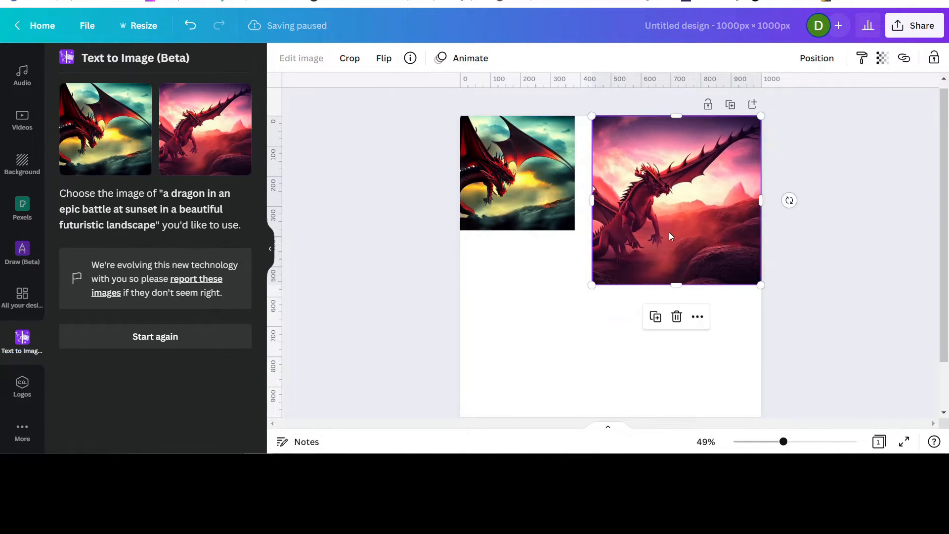
left_click_drag(592, 284, 472, 384)
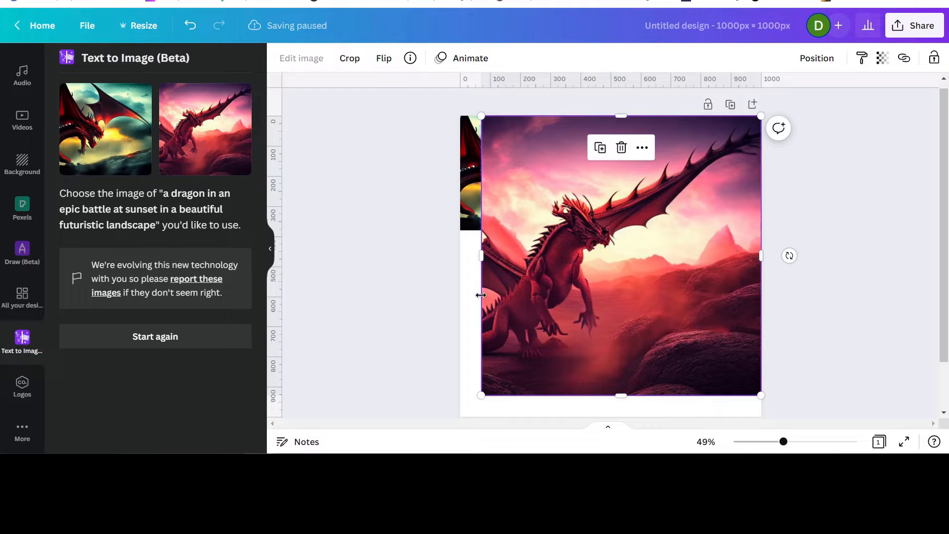
left_click_drag(480, 395, 608, 282)
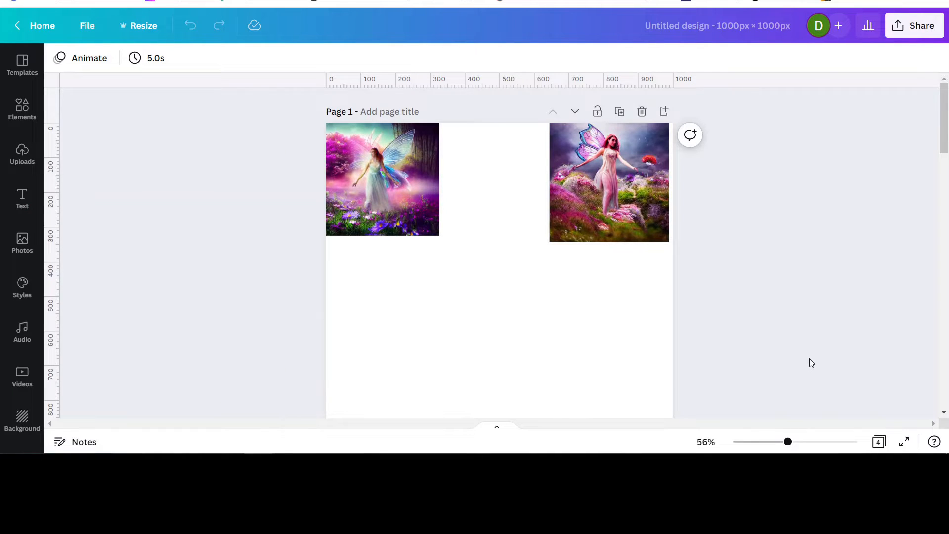
- On page 1 of the fairy design, enlarge the left image to about 335 px and the right image to about 990 px
left_click(396, 211)
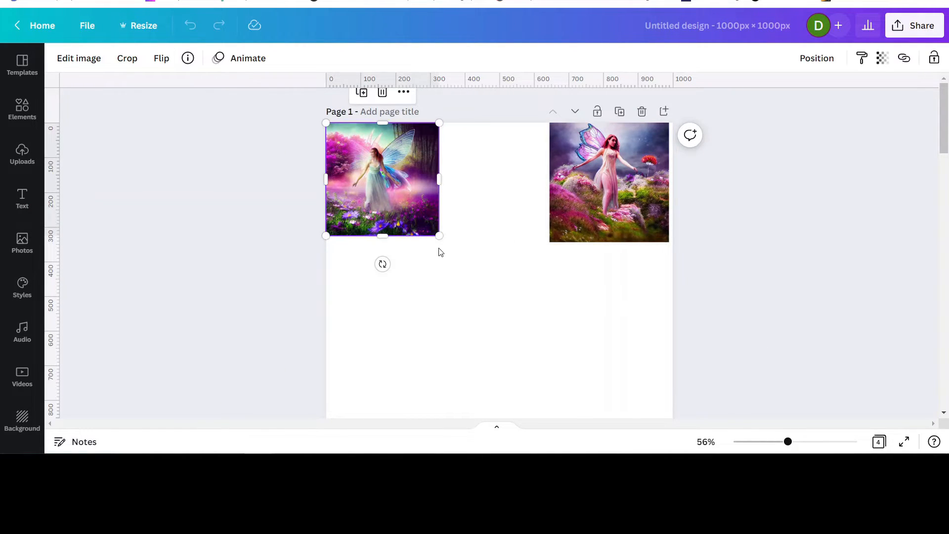
mouse_move(439, 235)
left_mouse_down()
mouse_move(474, 292)
mouse_move(595, 410)
mouse_move(459, 277)
mouse_move(440, 240)
left_mouse_up()
left_click(602, 213)
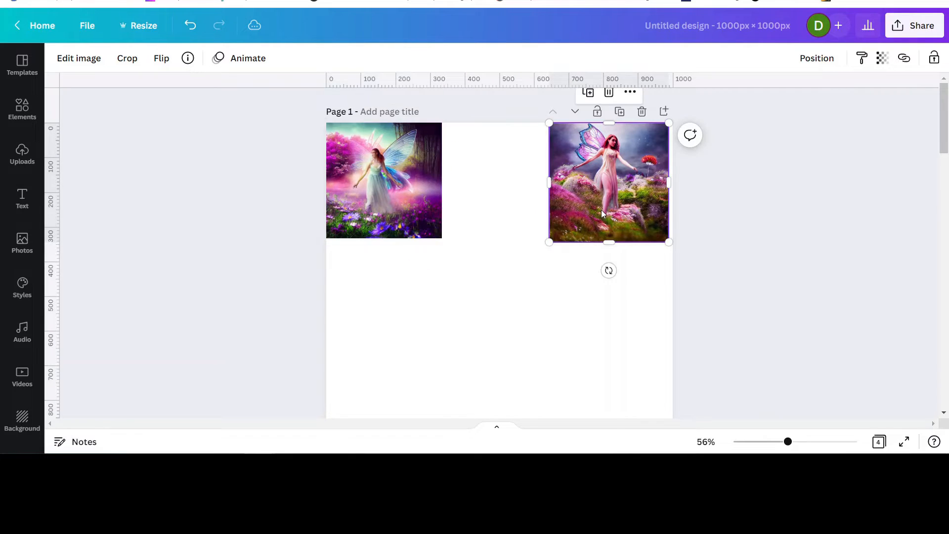
left_click_drag(549, 242, 346, 338)
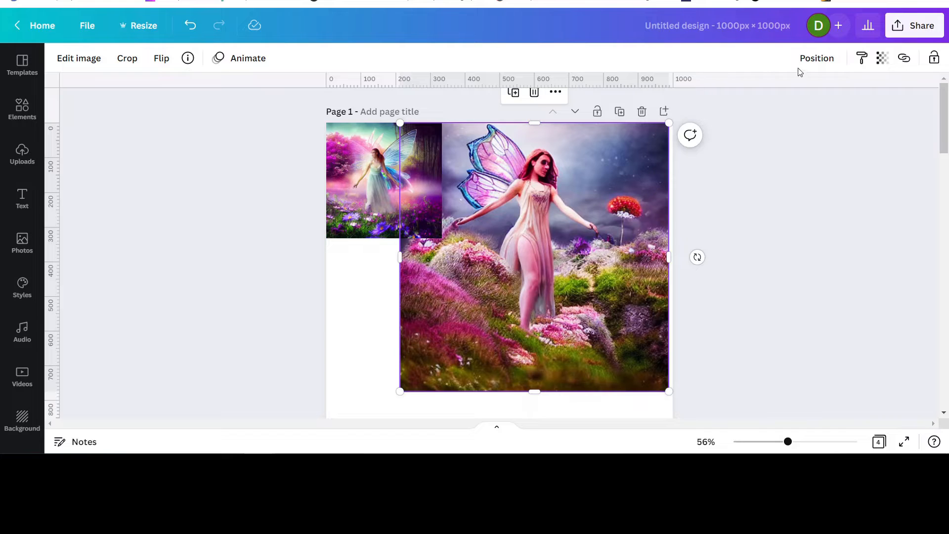
left_click(813, 59)
left_click(638, 96)
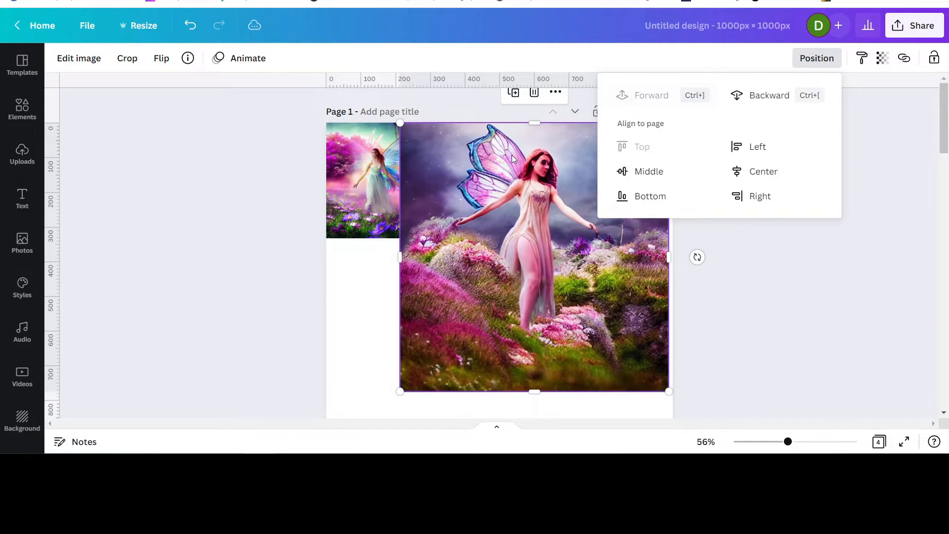
left_click_drag(400, 391, 265, 403)
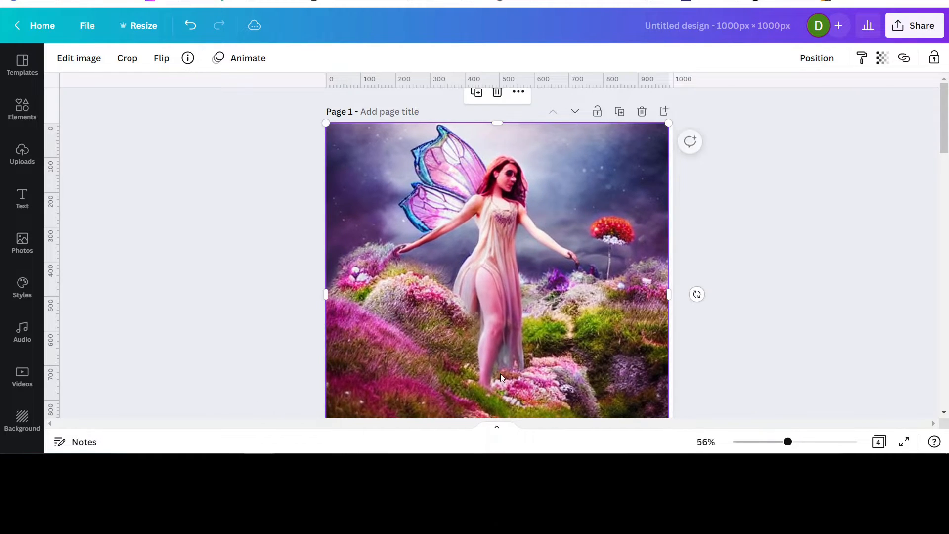
- View the fairy image on page 1 in full screen and return to the editor
left_click(903, 441)
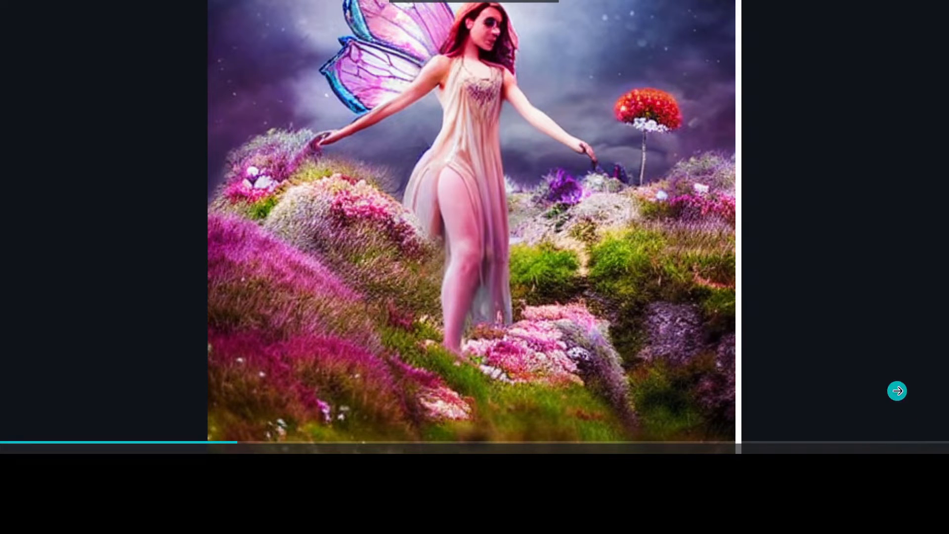
left_click(921, 449)
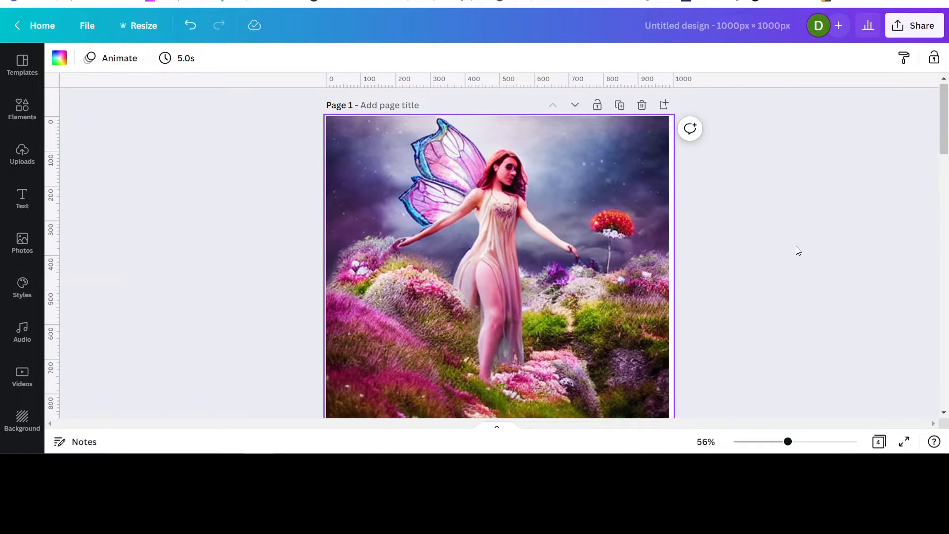
- On page 2, size the right dragon image to about 330 px, and enlarge the left one to 741 px before shrinking it to about 310 px
scroll(765, 269, "down", 4)
scroll(766, 269, "down", 5)
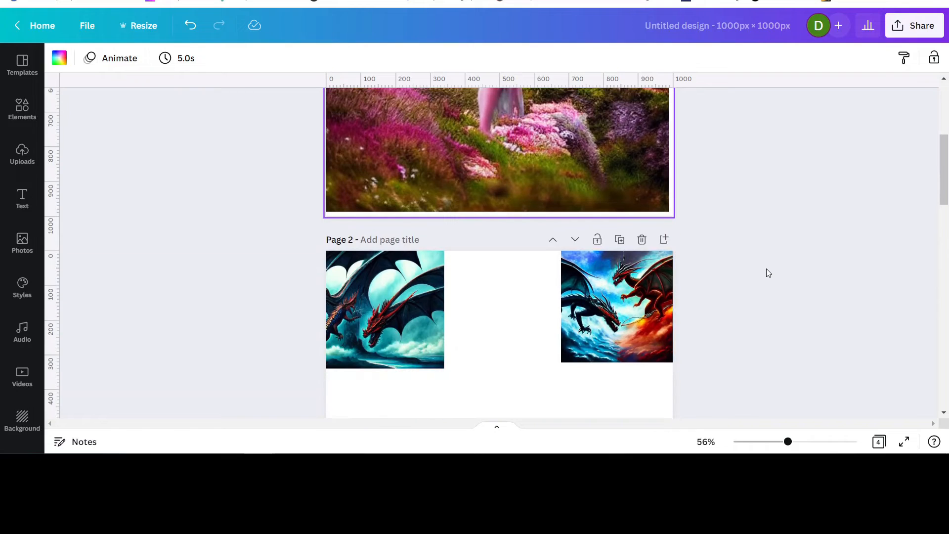
left_click(636, 184)
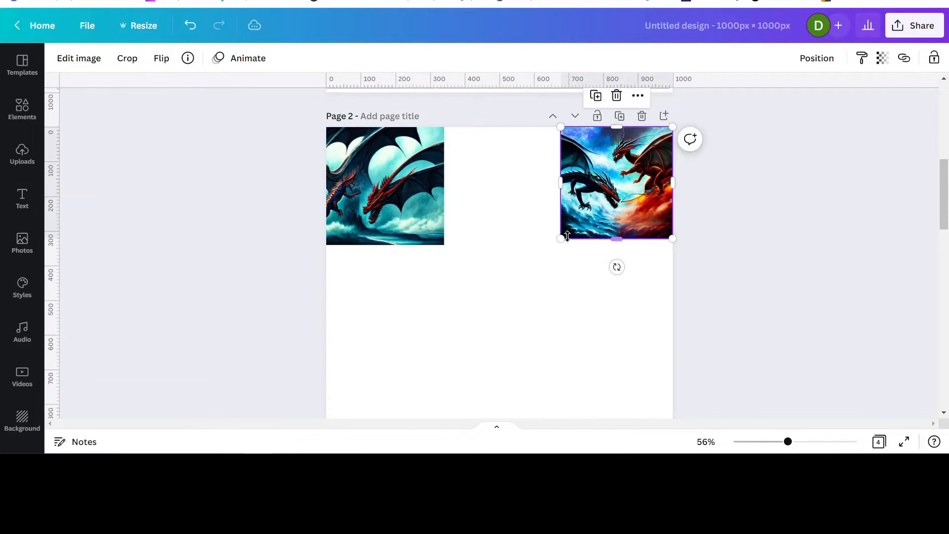
mouse_move(563, 239)
left_mouse_down()
mouse_move(310, 315)
mouse_move(557, 234)
left_mouse_up()
left_click(361, 147)
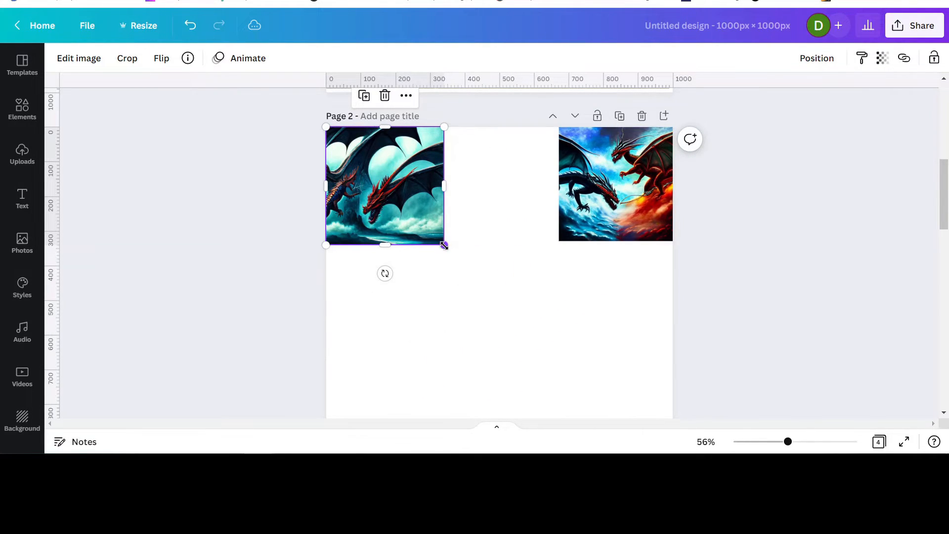
left_click_drag(445, 244, 587, 381)
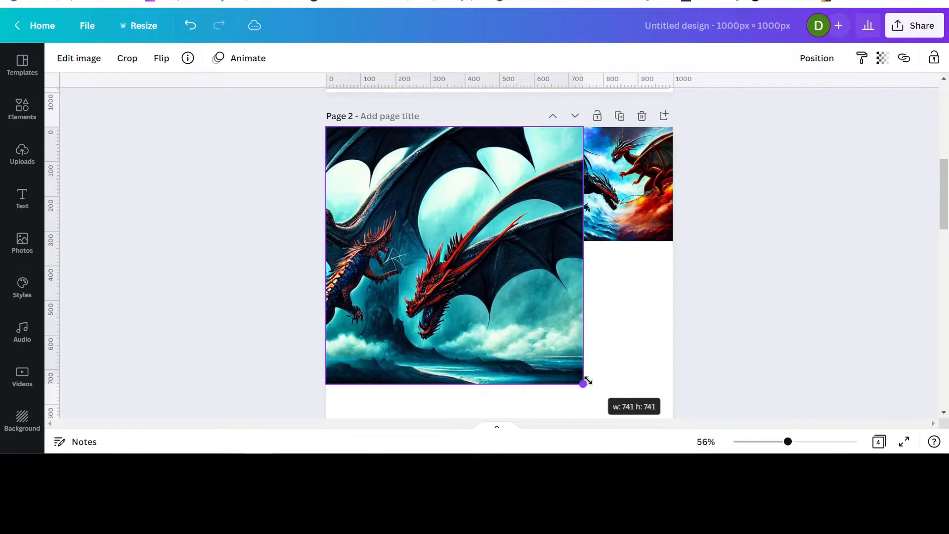
left_click_drag(587, 380, 431, 236)
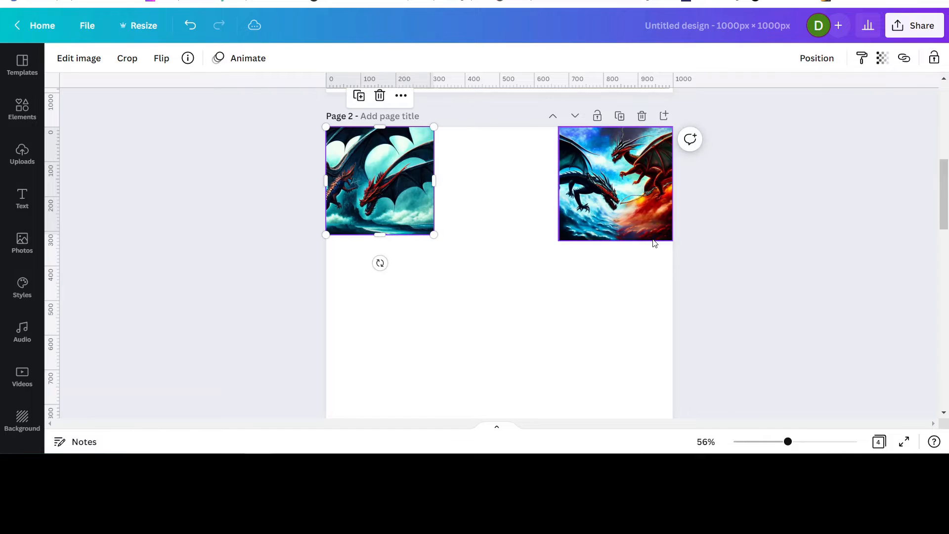
- On page 3, enlarge the pink-maned unicorn image from its lower-left corner
scroll(643, 242, "down", 5)
scroll(564, 246, "down", 4)
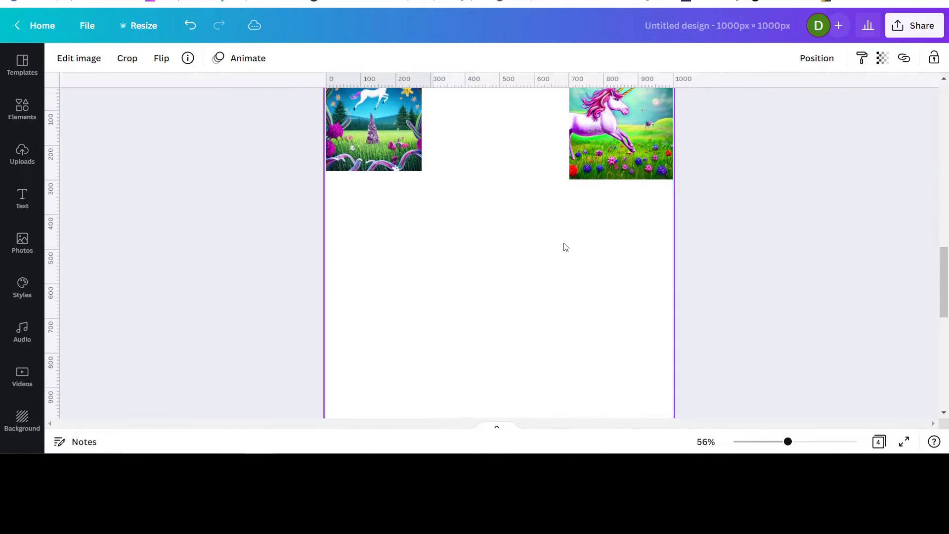
scroll(536, 216, "up", 2)
left_click(570, 235)
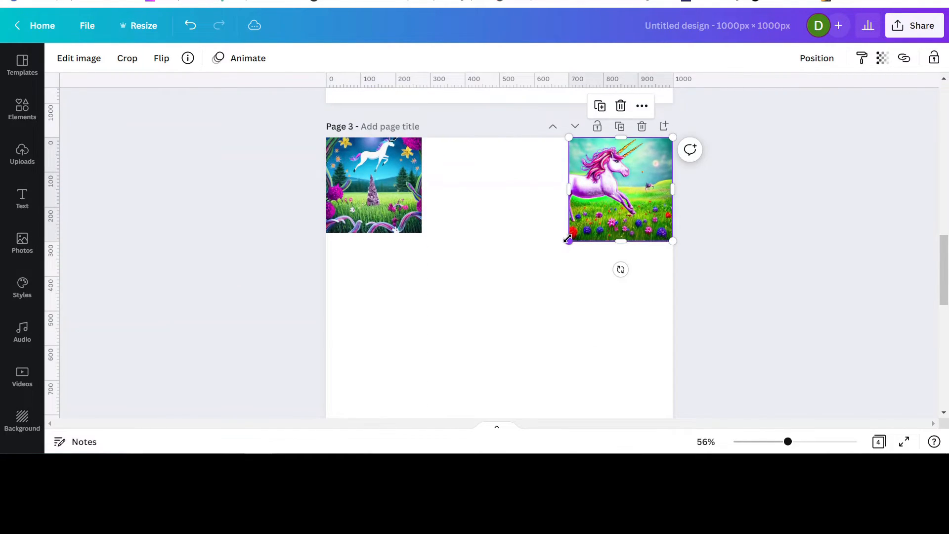
left_click_drag(566, 239, 301, 276)
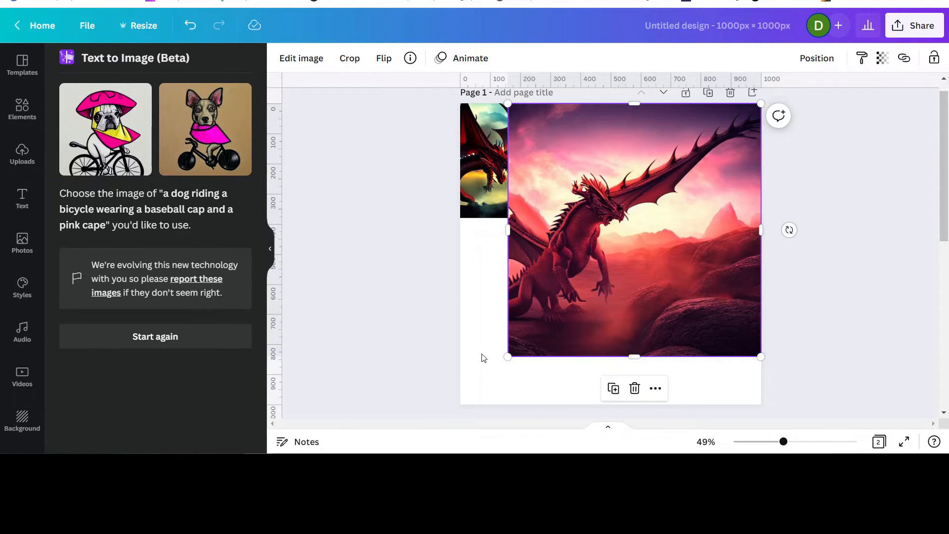
- On page 1 of the dragon design, shrink the pink-sky dragon image to about 380 px and enlarge the other dragon image to about 1000 px
left_click_drag(507, 356, 653, 231)
left_click(547, 193)
left_click_drag(572, 218, 733, 379)
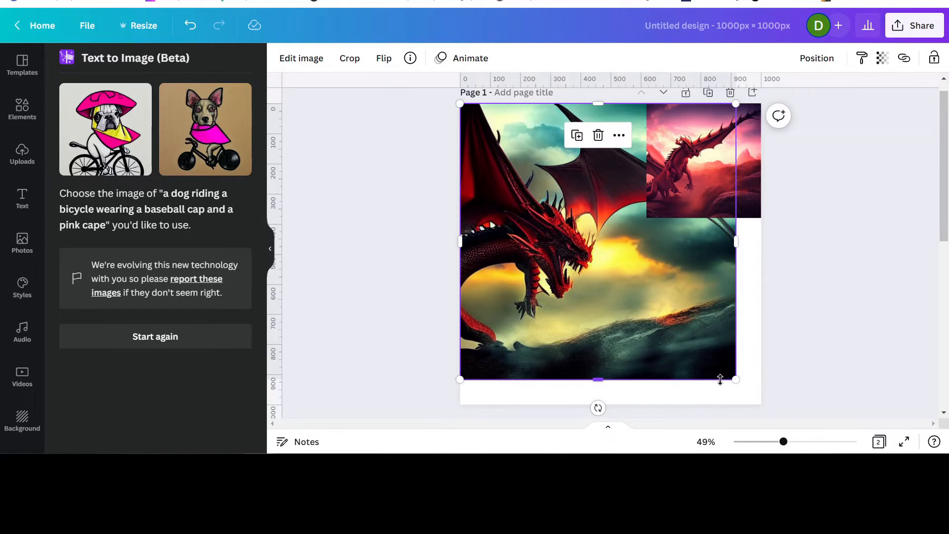
left_click_drag(736, 379, 760, 403)
- Send the pink-sky dragon image behind the enlarged dragon image, view the page in full screen and return to the editor
left_click(716, 161)
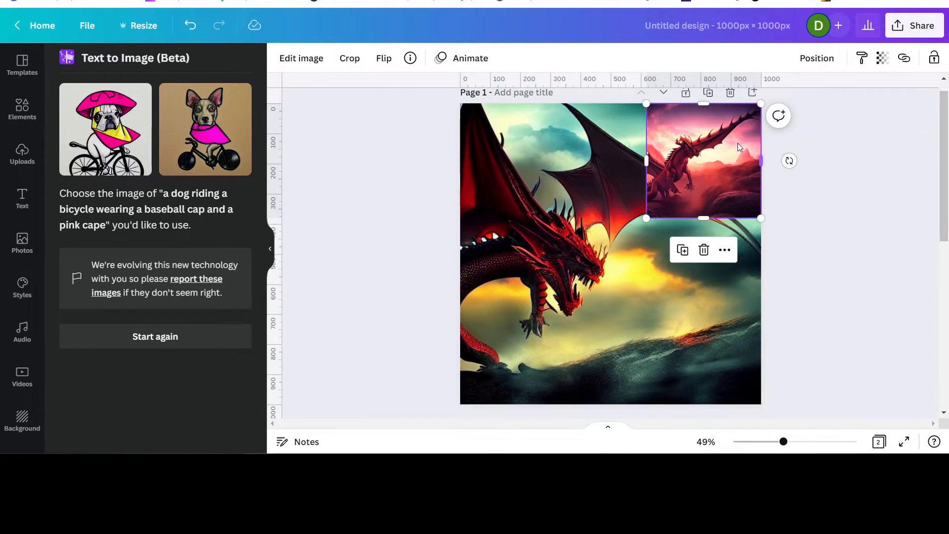
left_click(811, 110)
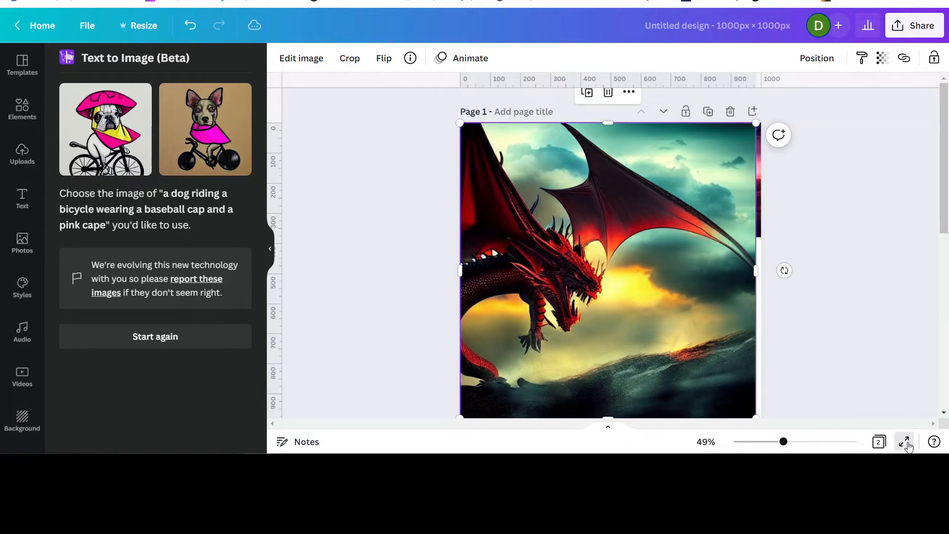
left_click(904, 441)
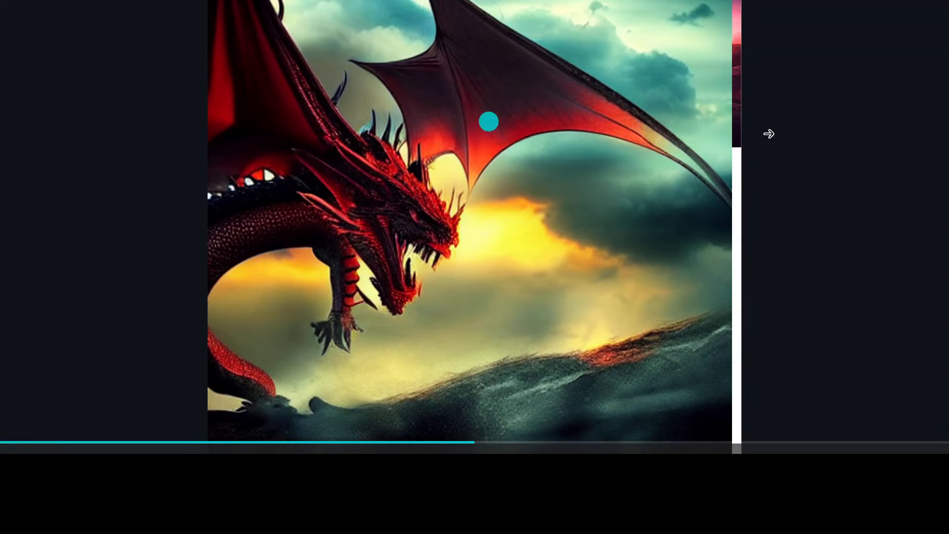
left_click(923, 457)
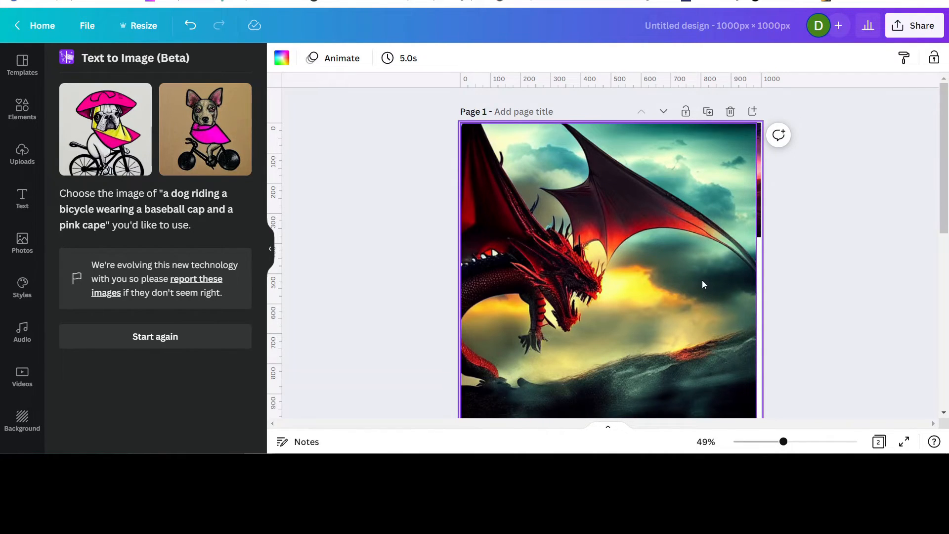
- Shrink the yellow-sky dragon image to about 425 px and enlarge the pink-sky dragon image to 1000 px, filling the page
scroll(702, 280, "down", 3)
left_click(751, 346)
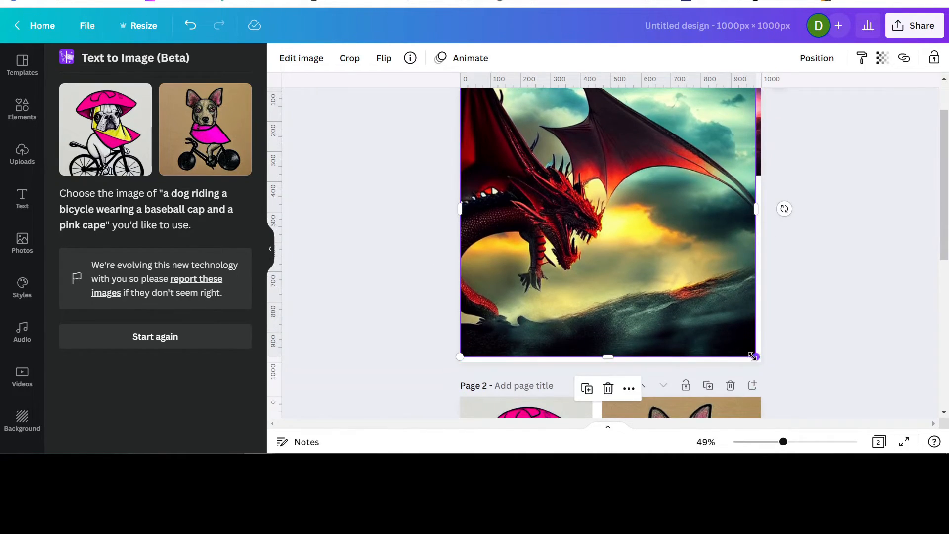
left_click_drag(756, 355, 588, 189)
left_click(697, 132)
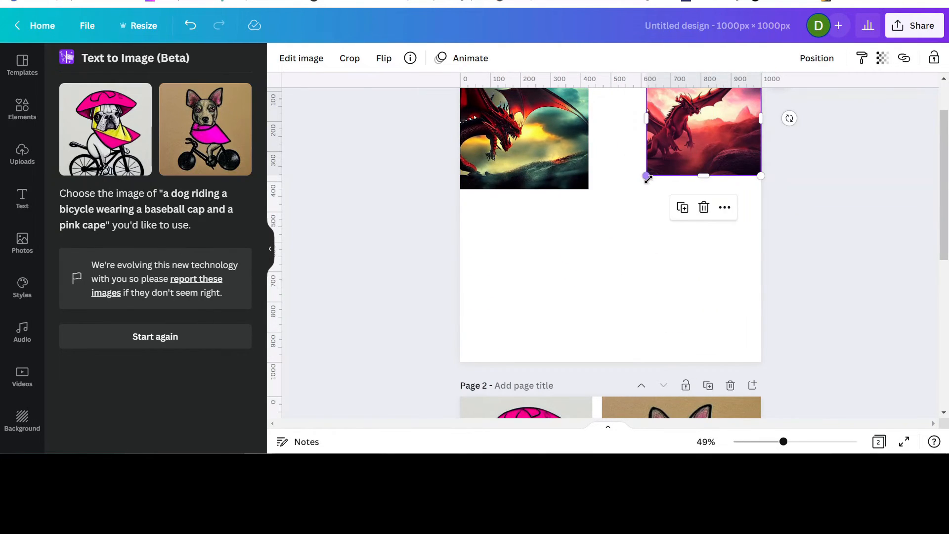
left_click_drag(646, 174, 379, 280)
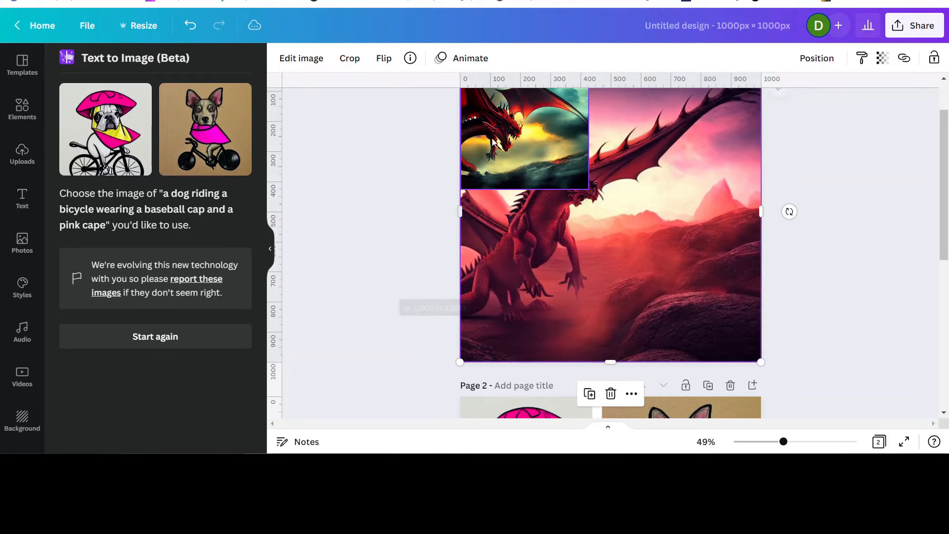
- Bring the pink-sky dragon image forward over the smaller one, view the page in full screen and return to the editor
left_click(816, 59)
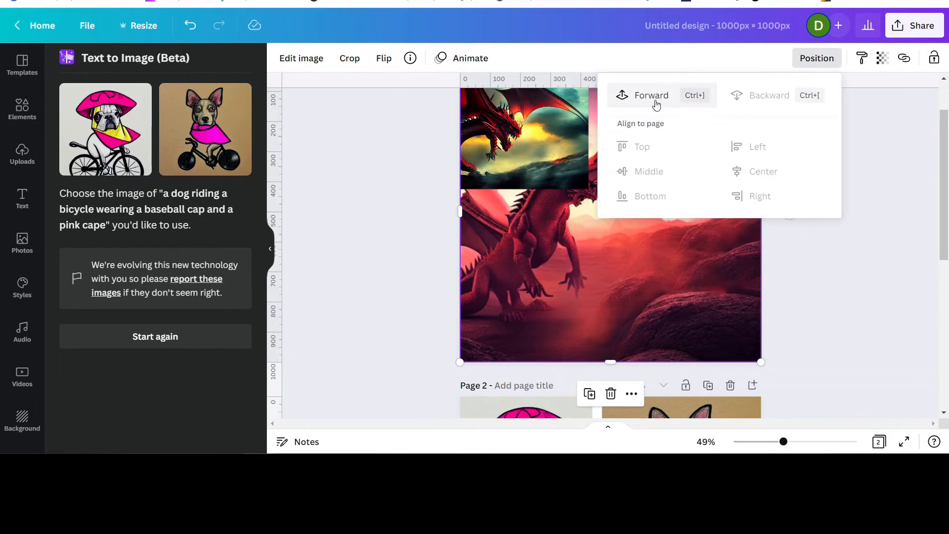
left_click(640, 96)
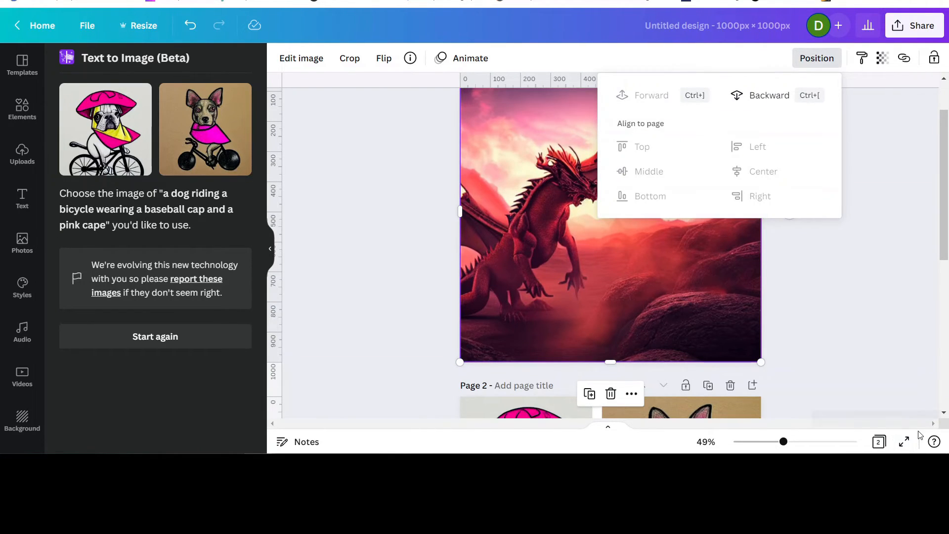
left_click(903, 442)
left_click(903, 442)
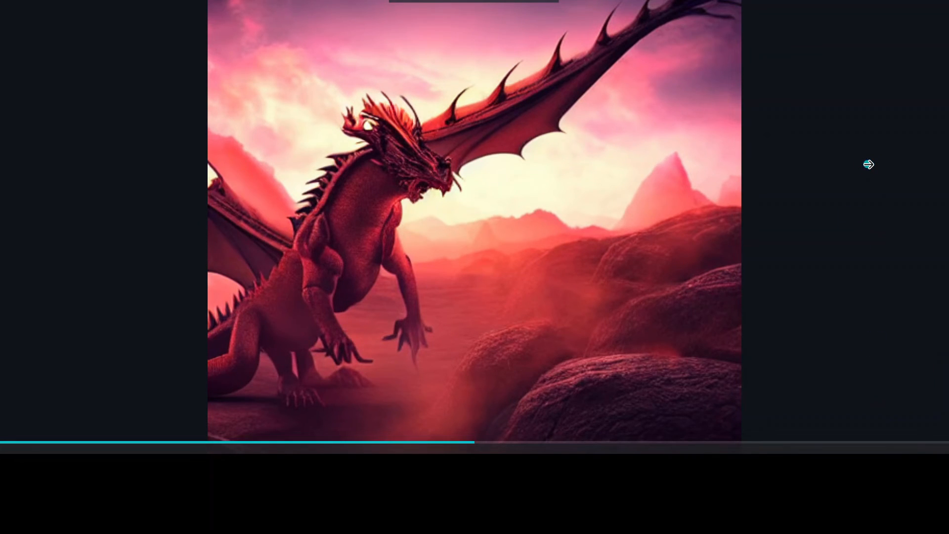
left_click(868, 164)
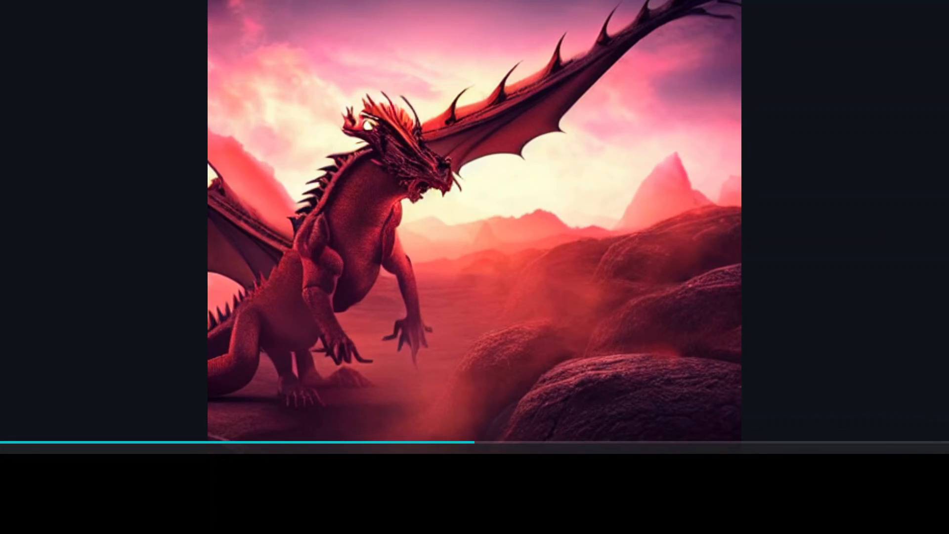
key("Escape")
scroll(820, 256, "down", 6)
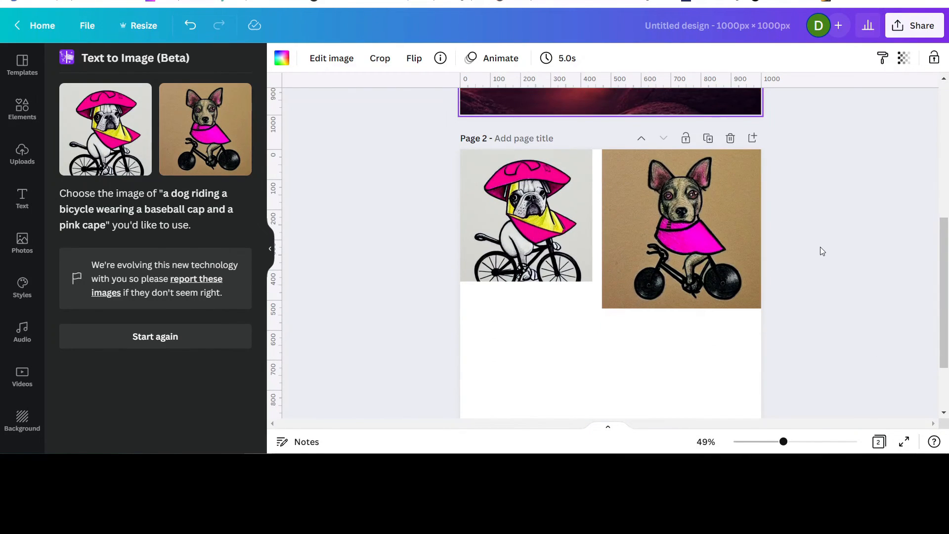
scroll(681, 302, "up", 6)
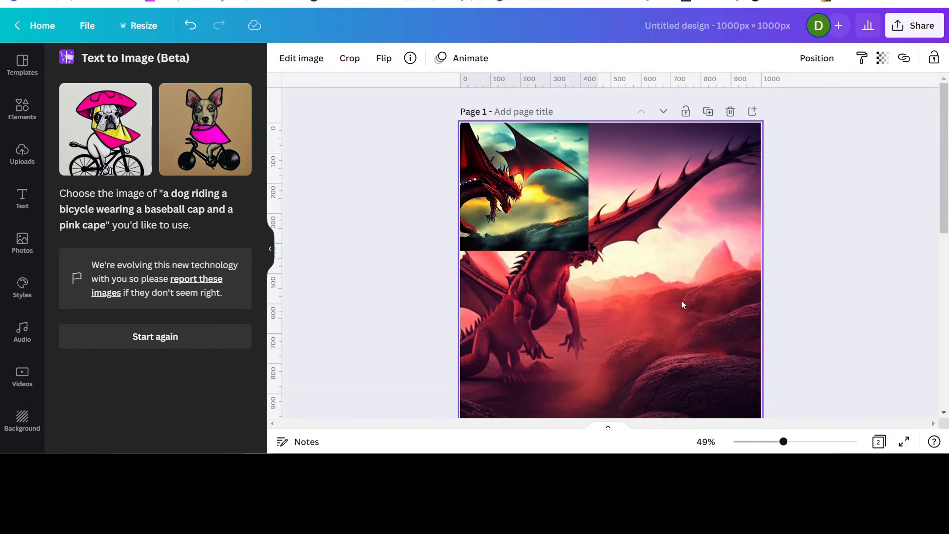
- Start again in Text to Image and bring the Drawing, 3D and Painting styles into view
left_click(155, 336)
left_click(250, 377)
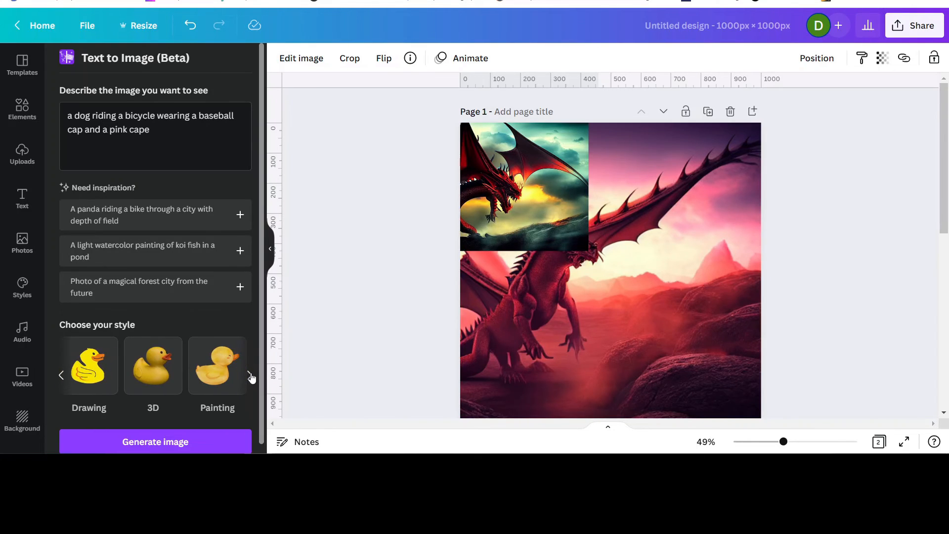